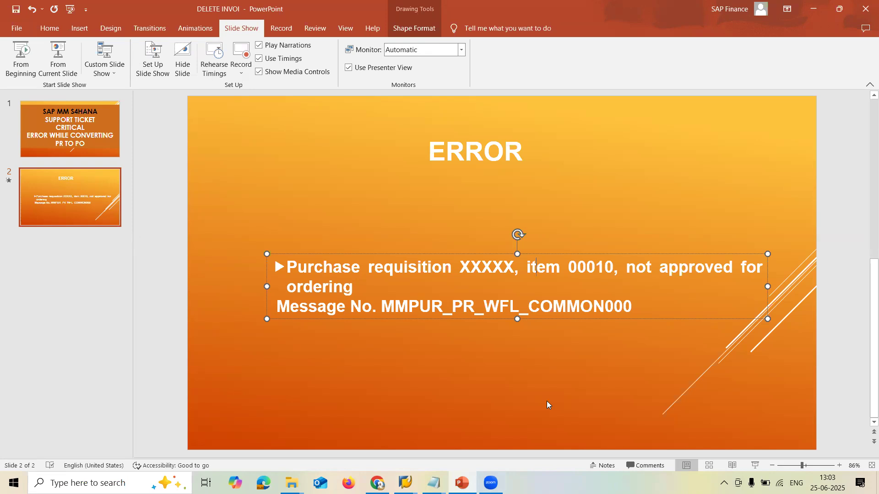
Start a new purchase requisition with material 600000431 as the first item
mouse_move(418, 474)
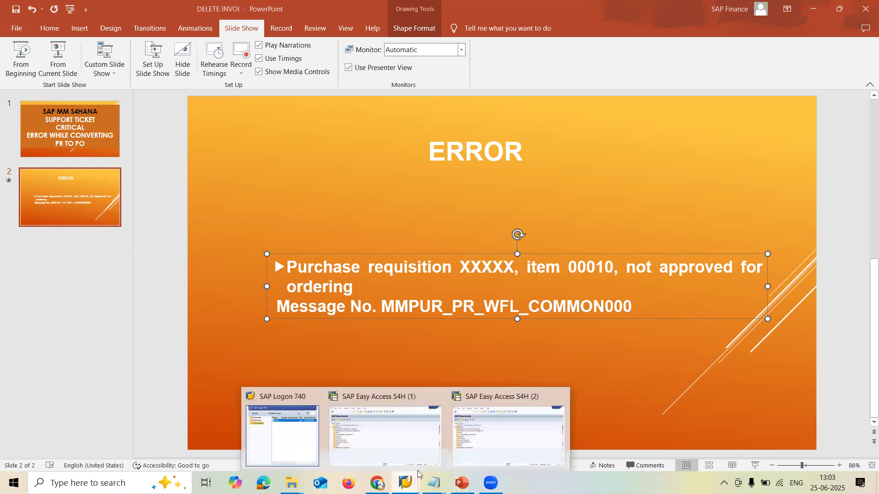
click(414, 447)
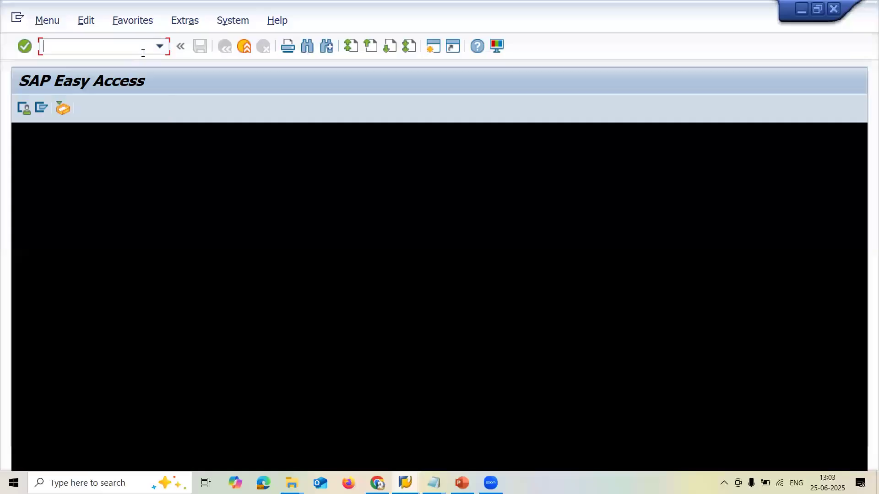
text(ME21N)
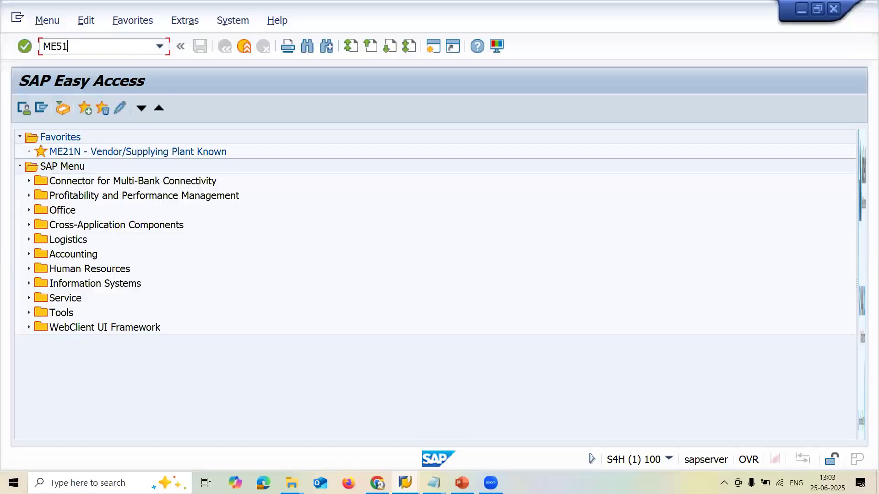
key(Return)
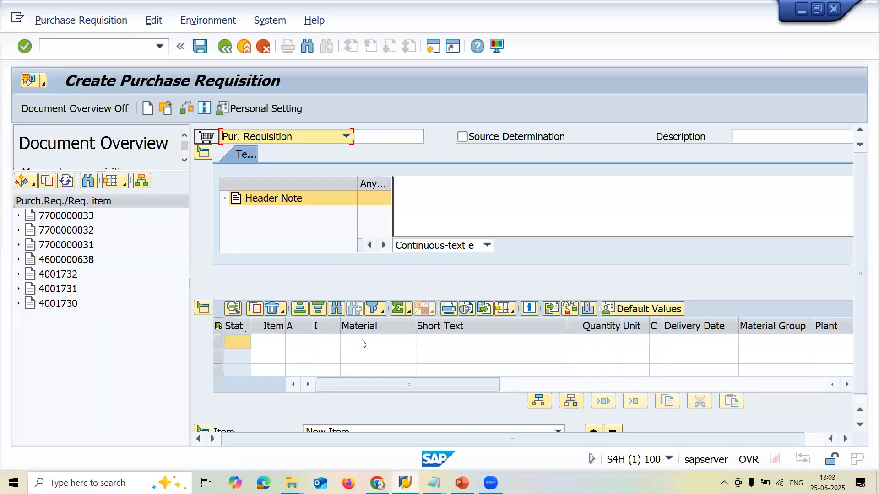
click(363, 343)
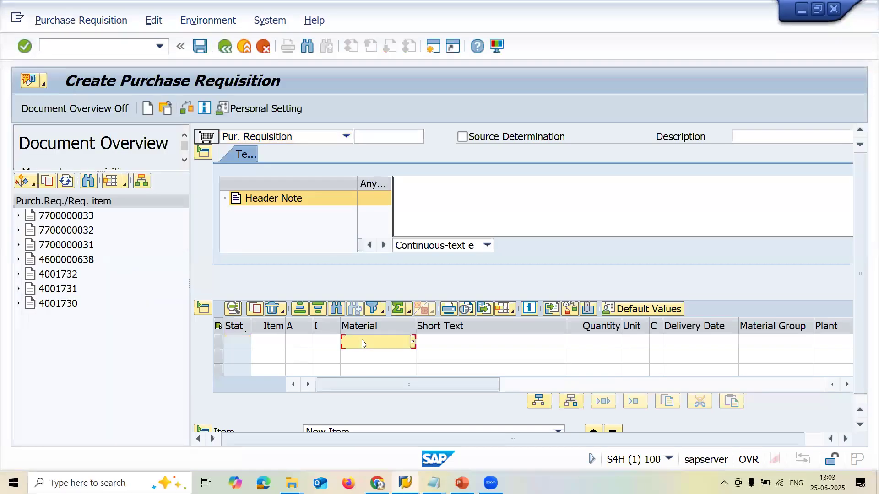
text(600000431)
key(Return)
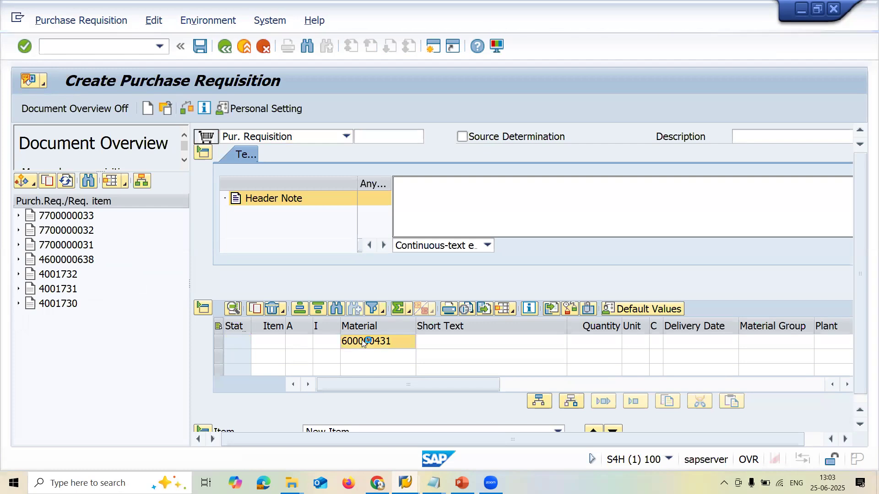
Enter quantity 10, plant SE10 and purchasing group 001, then save the requisition
text(1)
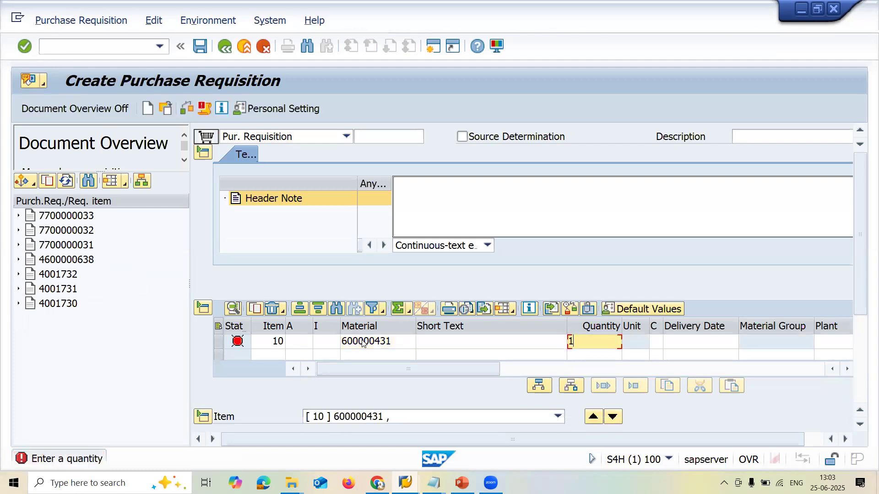
text(0)
key(Return)
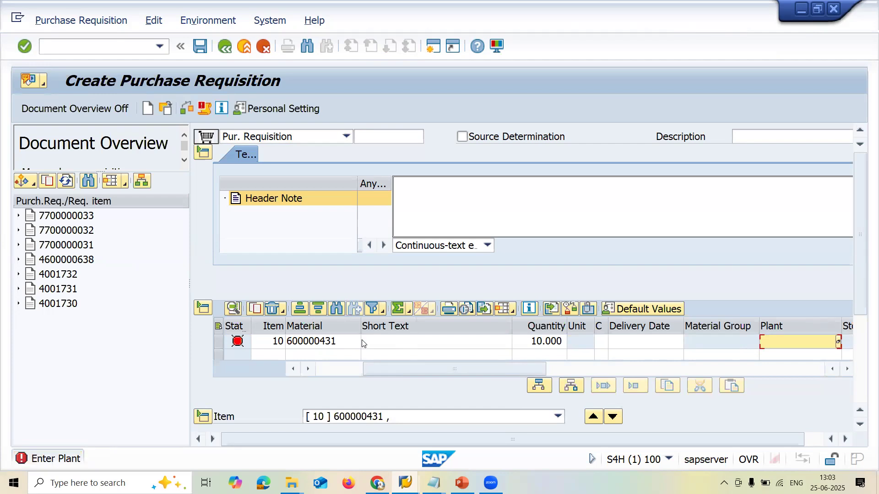
text(SE10)
key(Return)
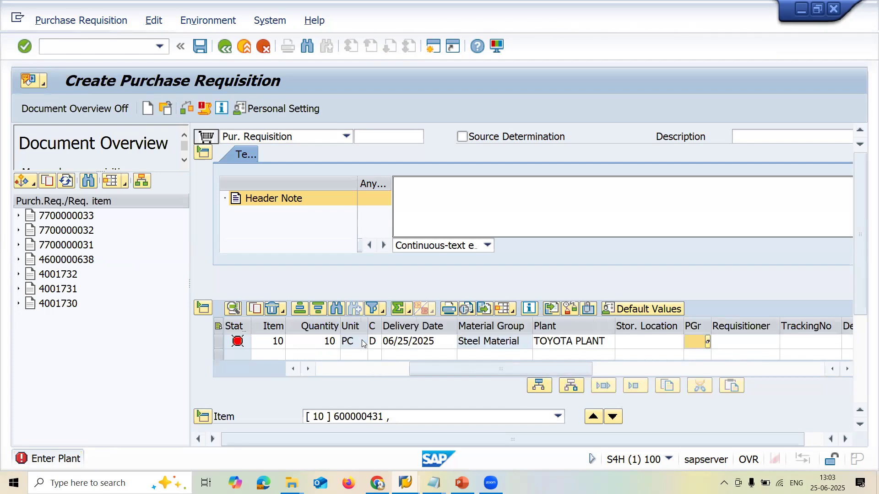
text(001)
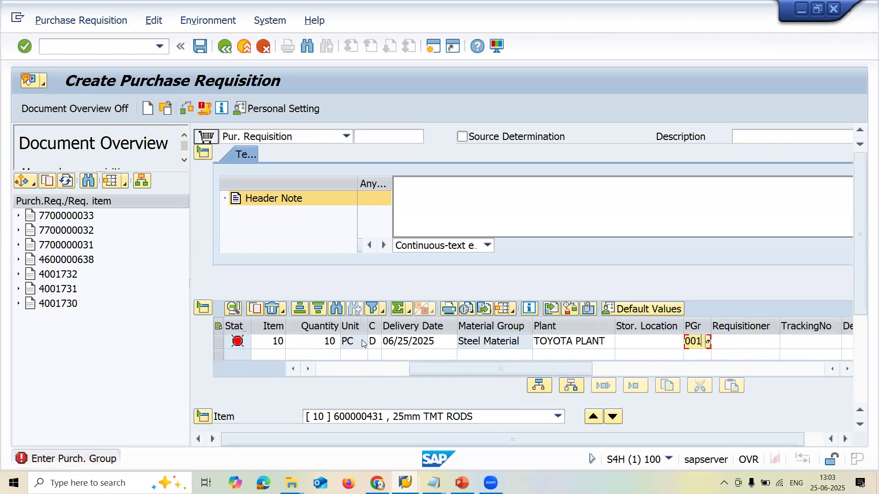
key(Return)
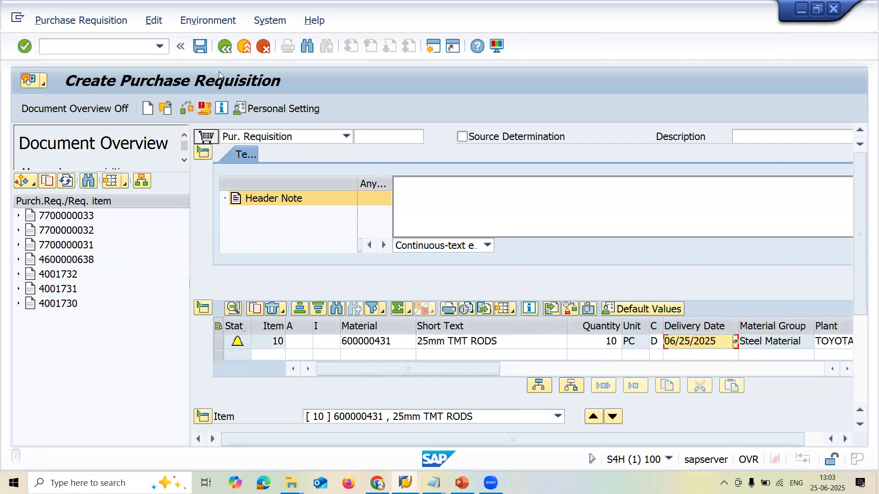
click(194, 47)
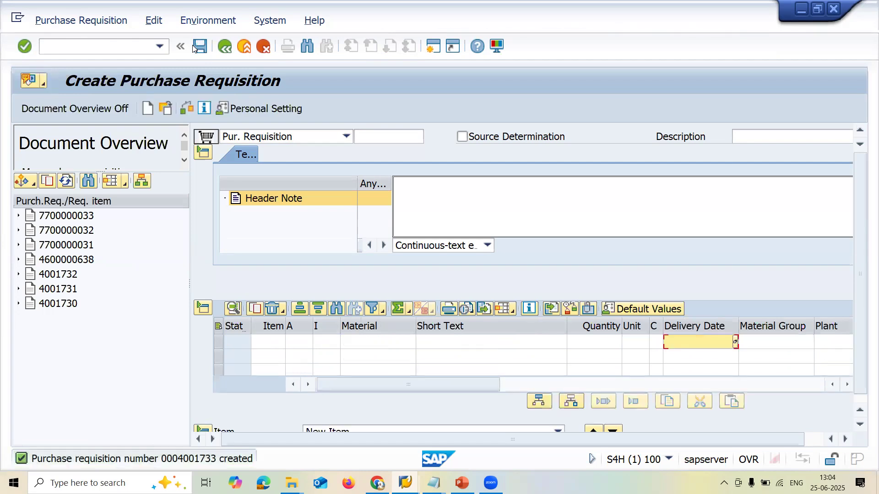
click(147, 41)
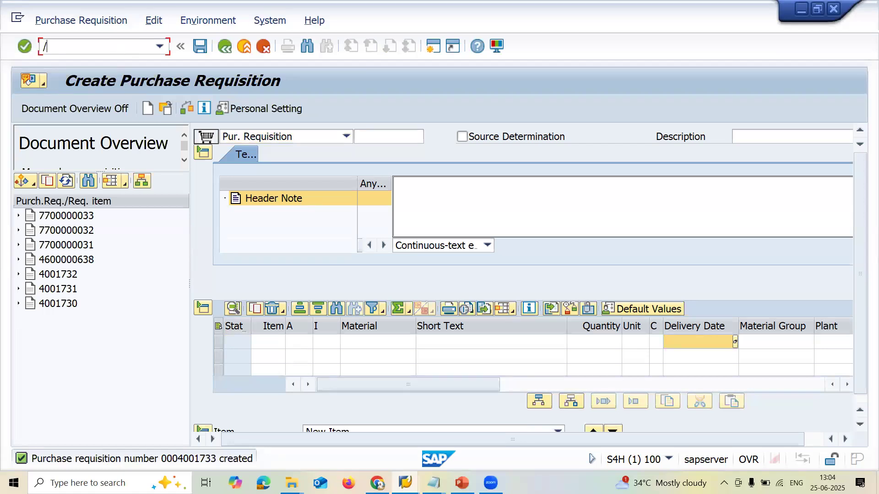
Open purchase order creation and adopt requisition 4001733 from the Document Overview
text(NME21N)
key(Return)
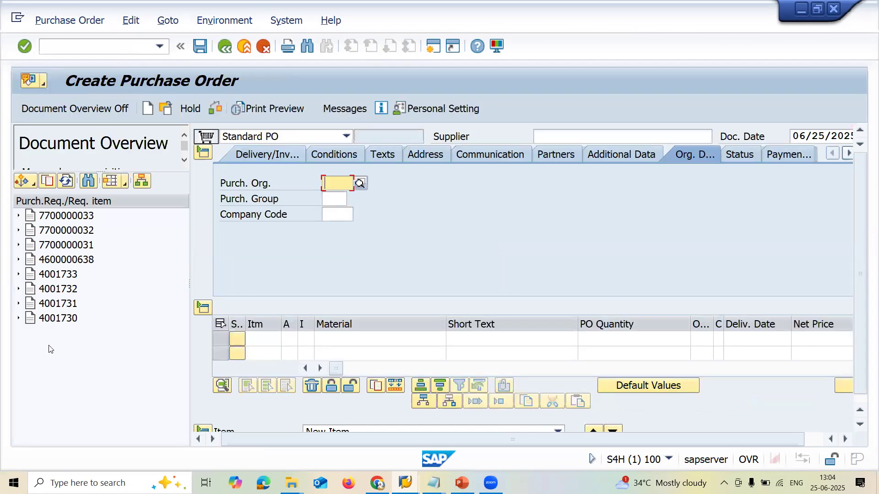
click(73, 109)
click(58, 275)
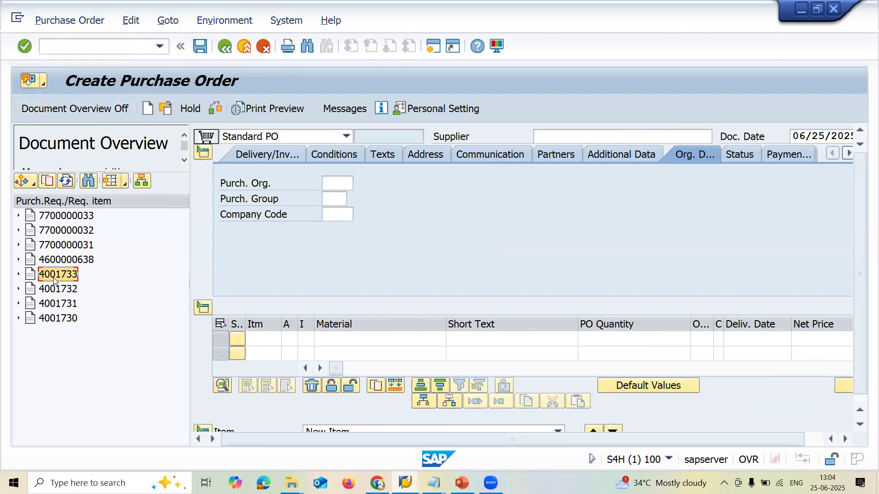
click(47, 181)
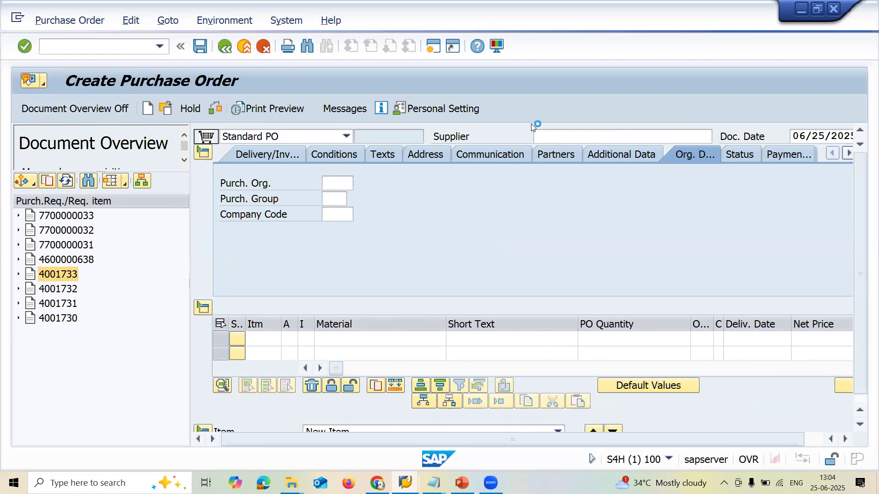
Fill in the recent supplier and purchasing organization SE10, which flags the item as not approved
click(564, 139)
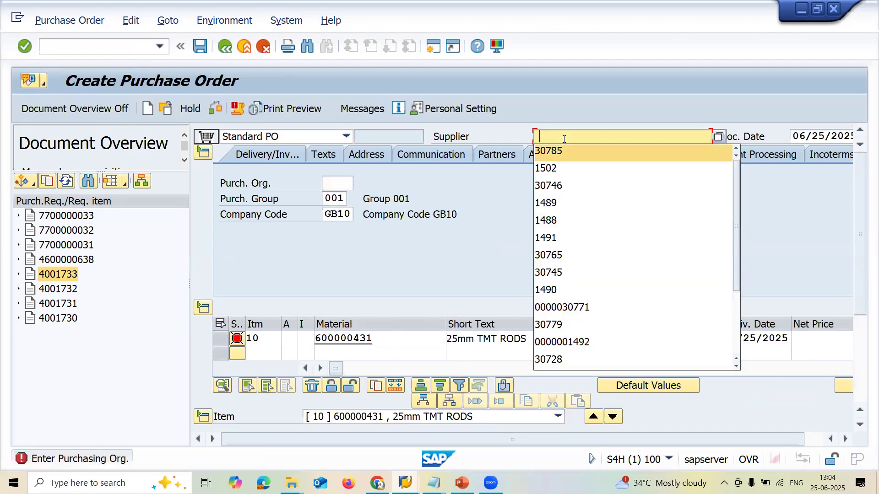
key(Down)
key(Return)
key(Return)
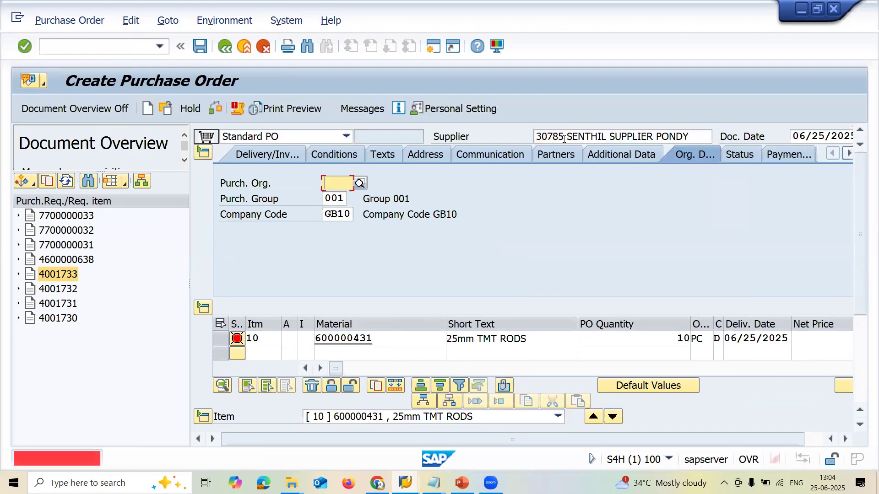
key(Down)
key(Down)
key(Return)
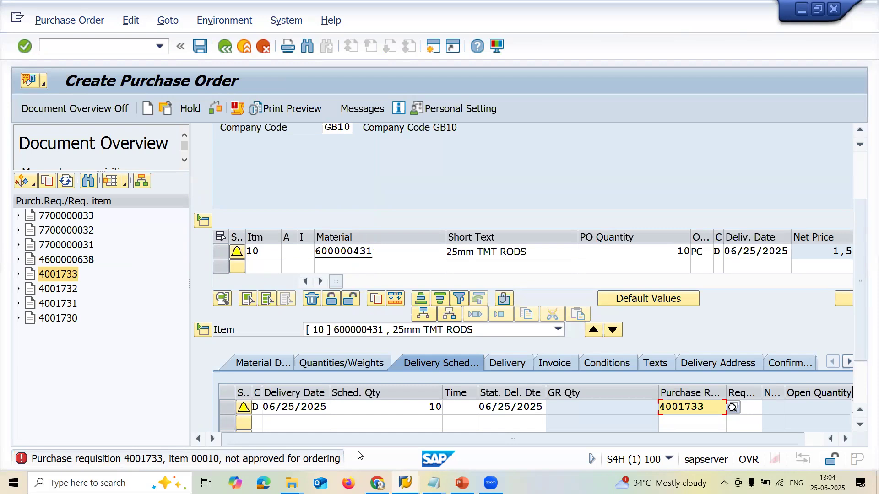
click(115, 44)
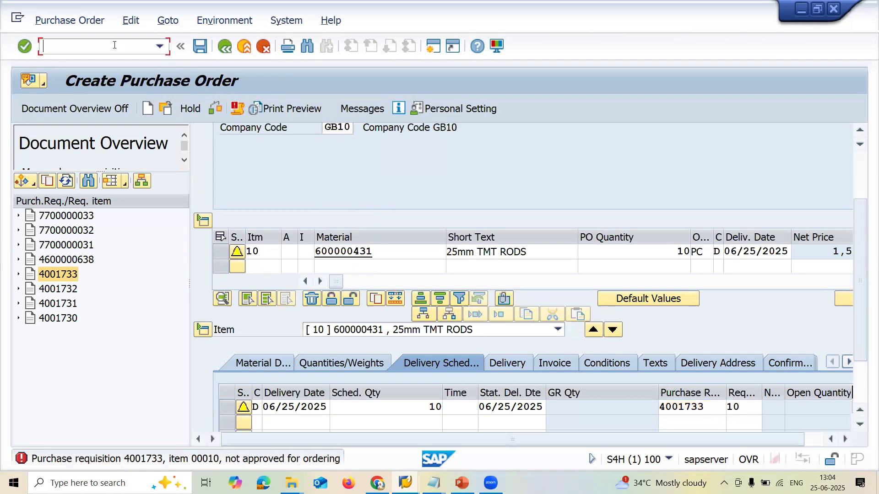
In SPRO's Reference IMG, expand Materials Management > Purchasing > Purchase Requisition > Flexible Workflow
text(/NSPRO)
key(Return)
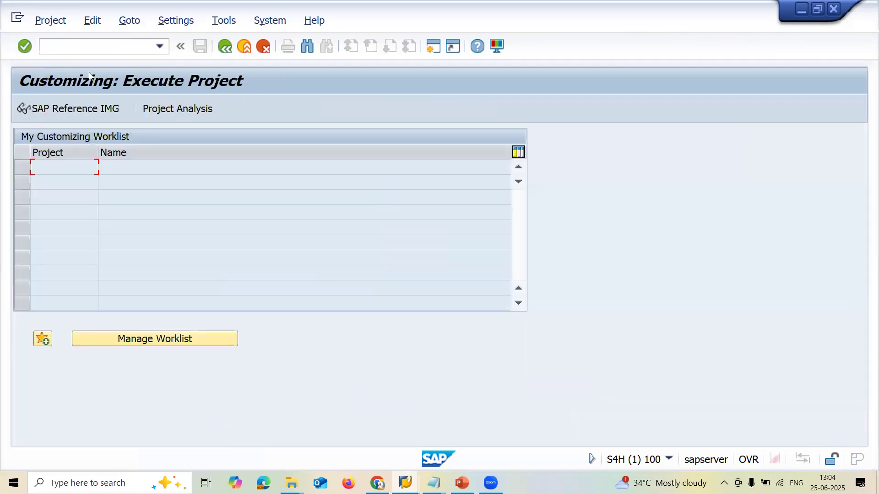
click(83, 109)
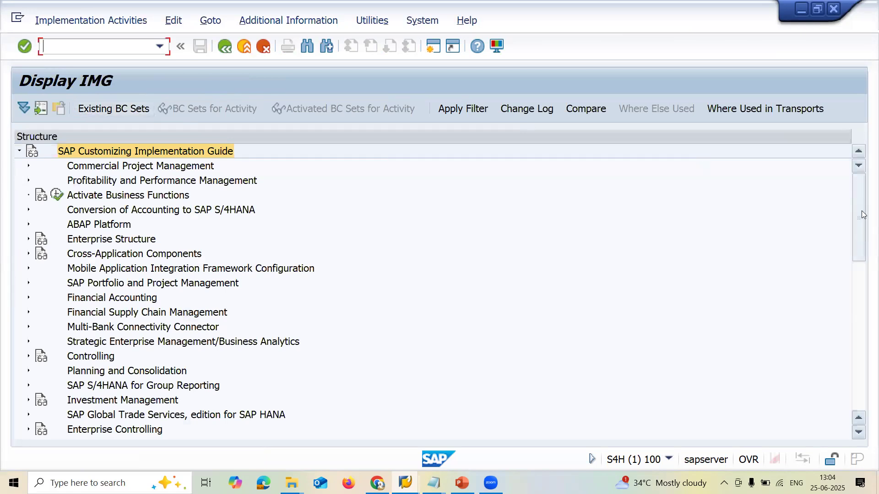
drag(861, 211, 863, 309)
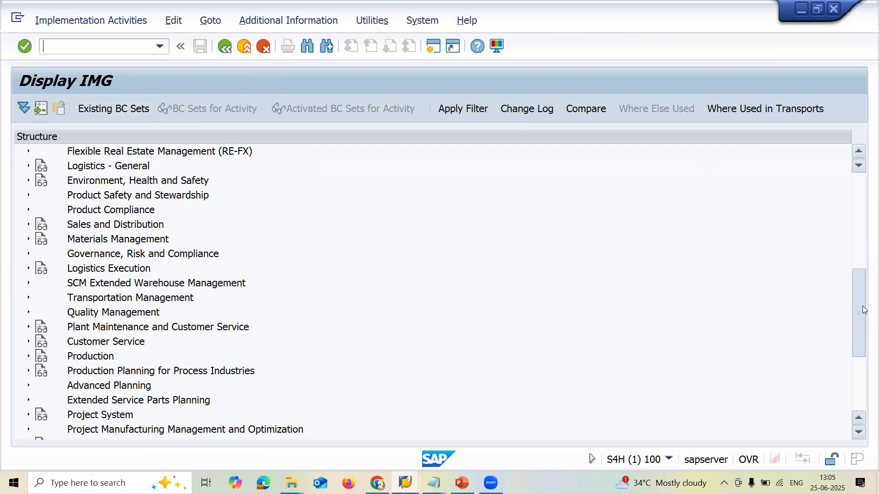
click(28, 239)
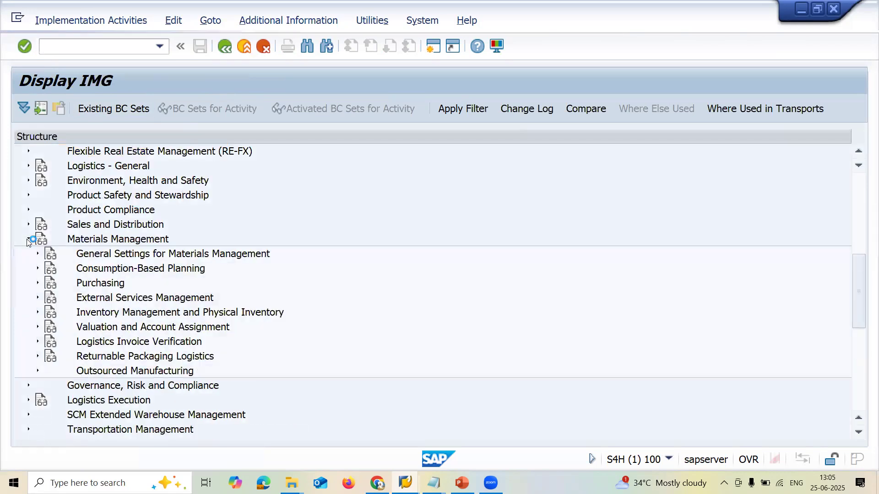
click(37, 283)
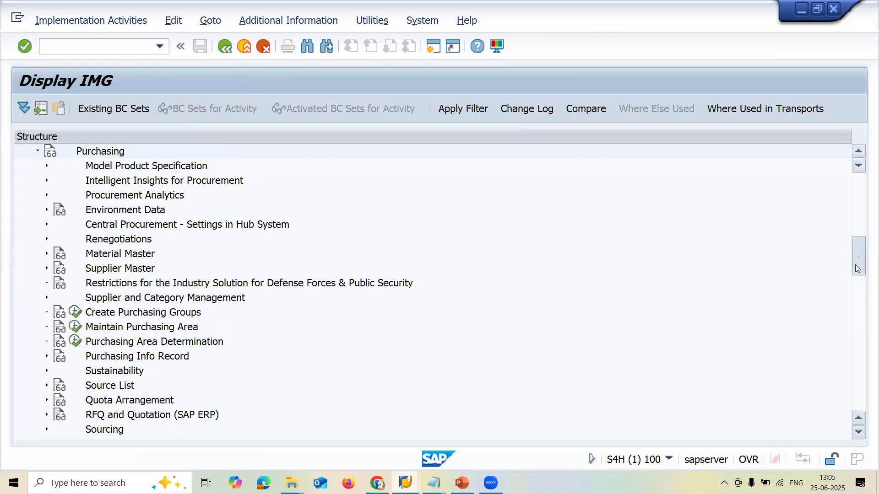
drag(852, 265, 856, 284)
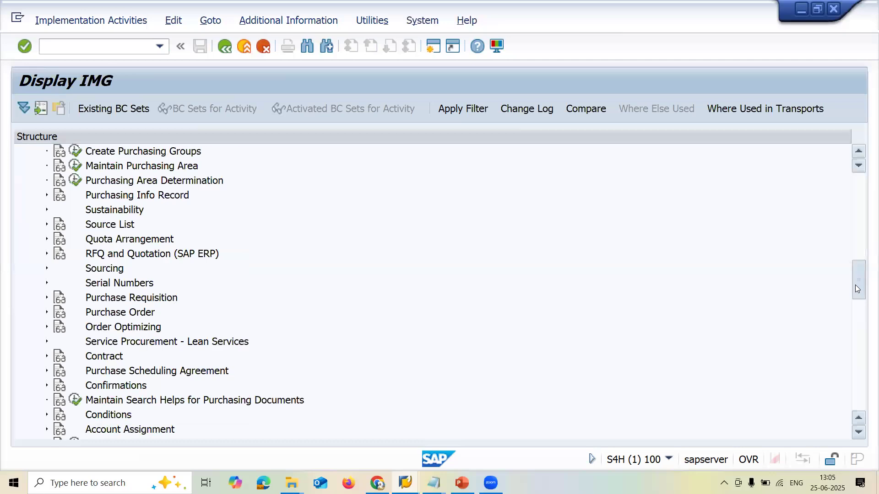
click(47, 297)
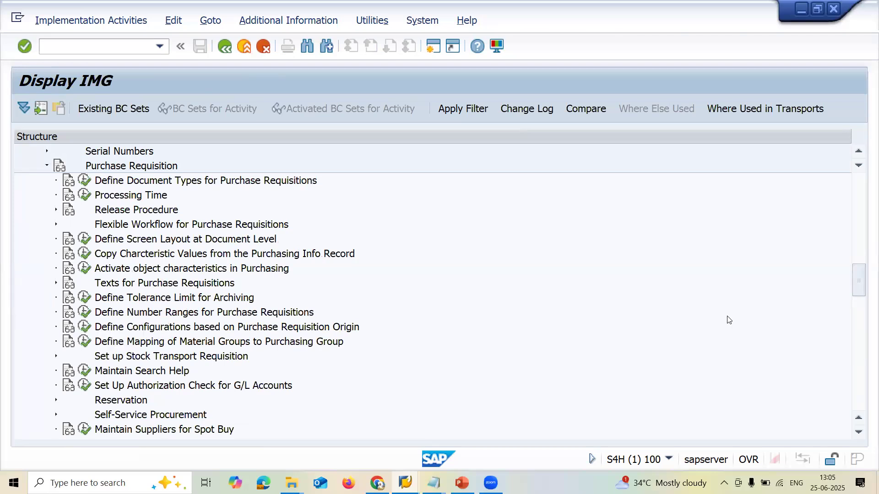
click(55, 226)
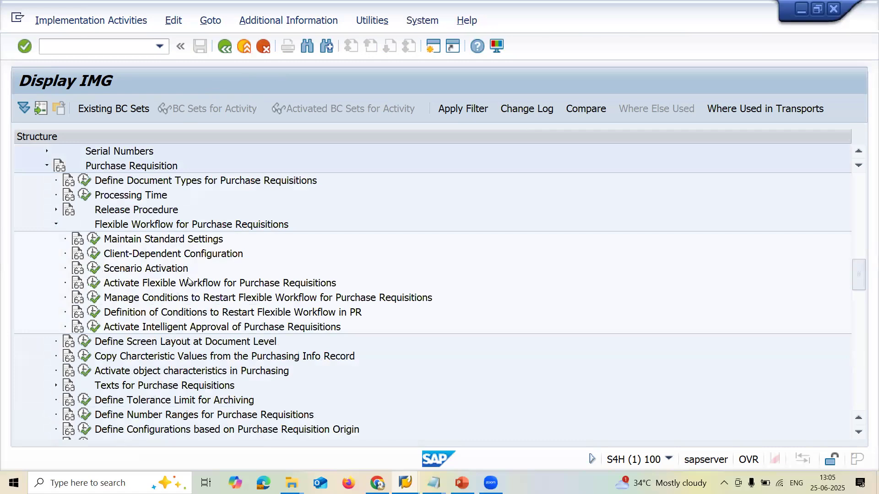
Uncheck OvRel and Scenario-based workflow for document type NB, then save the table
click(97, 284)
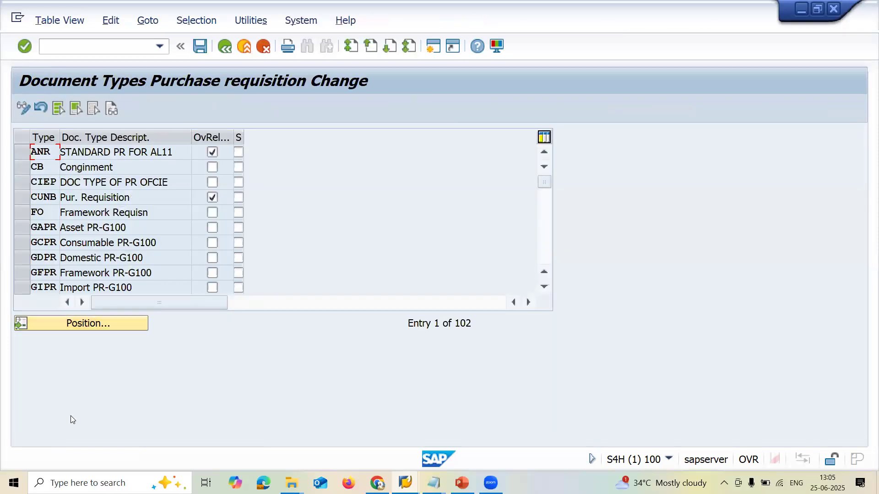
click(114, 328)
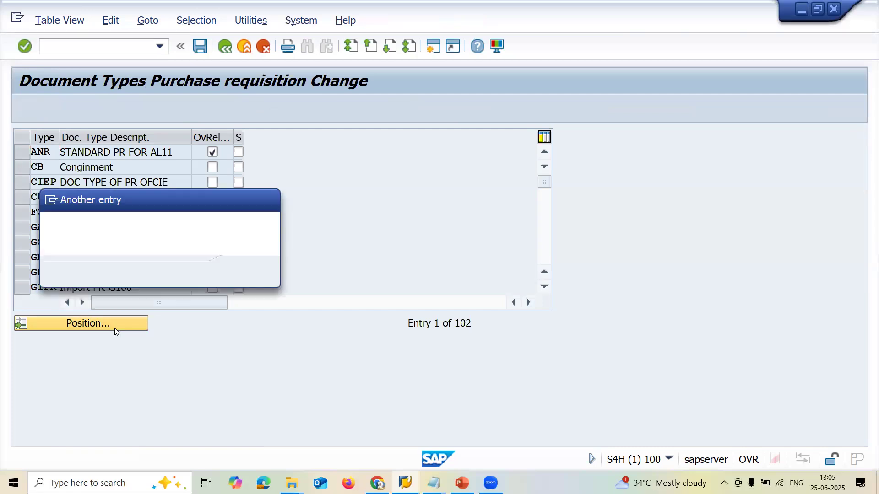
text(NB)
key(Return)
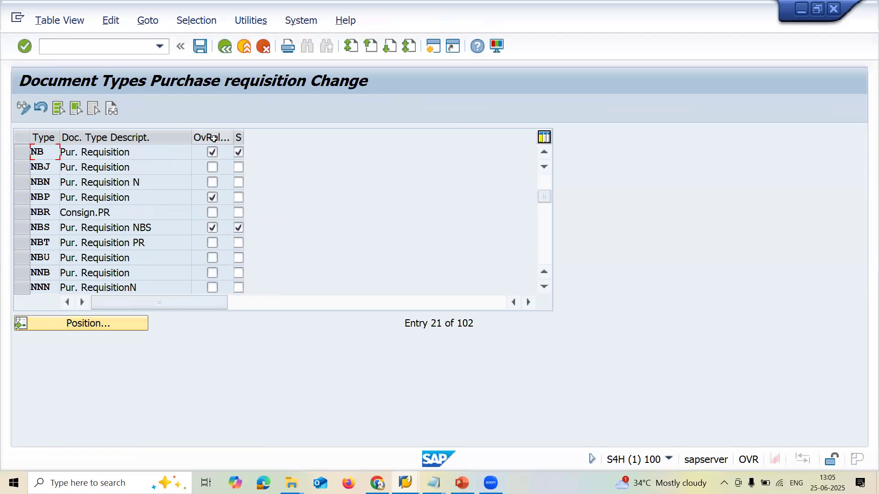
click(211, 153)
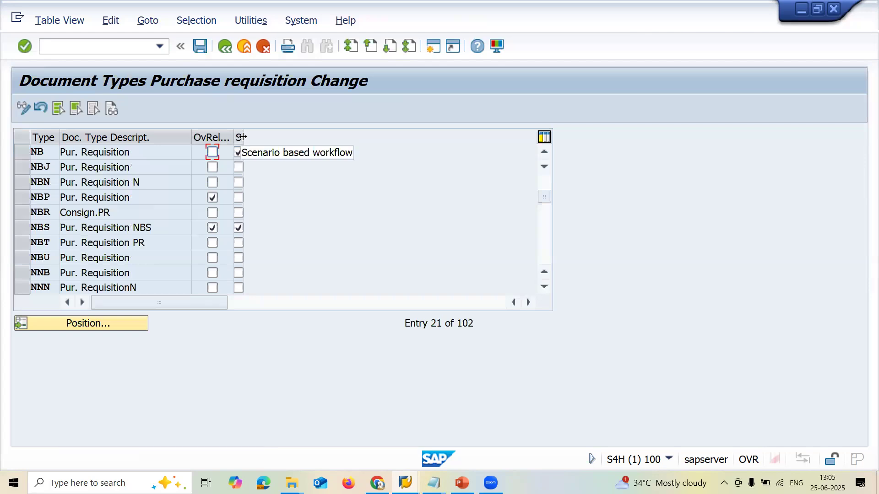
drag(242, 137, 290, 137)
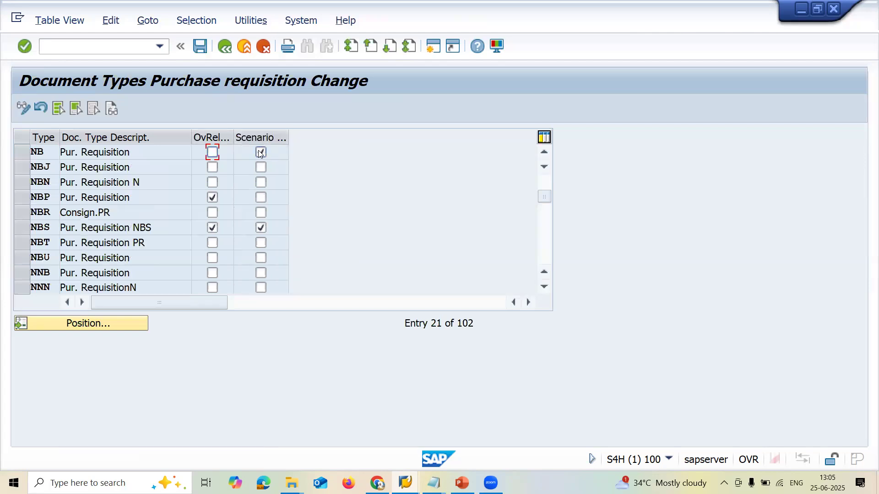
click(260, 153)
click(242, 143)
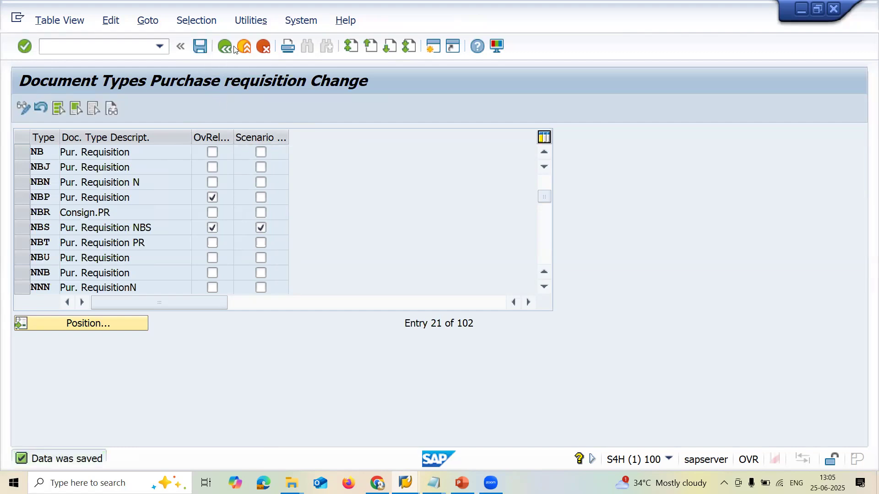
click(220, 50)
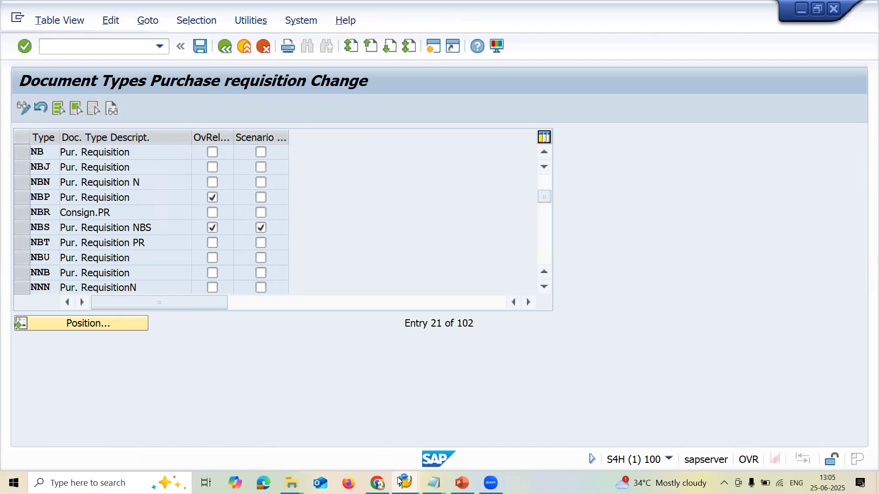
In the other SAP session, bring up the purchase requisition creation screen
mouse_move(405, 483)
click(479, 446)
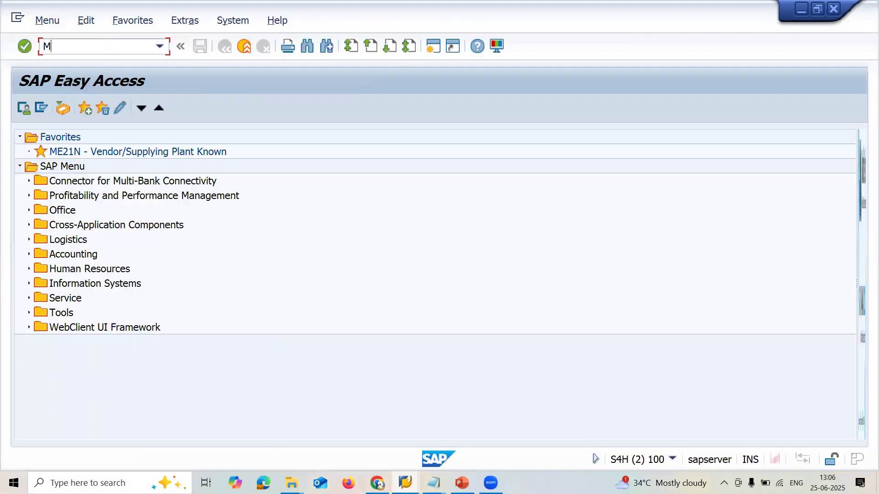
key(Return)
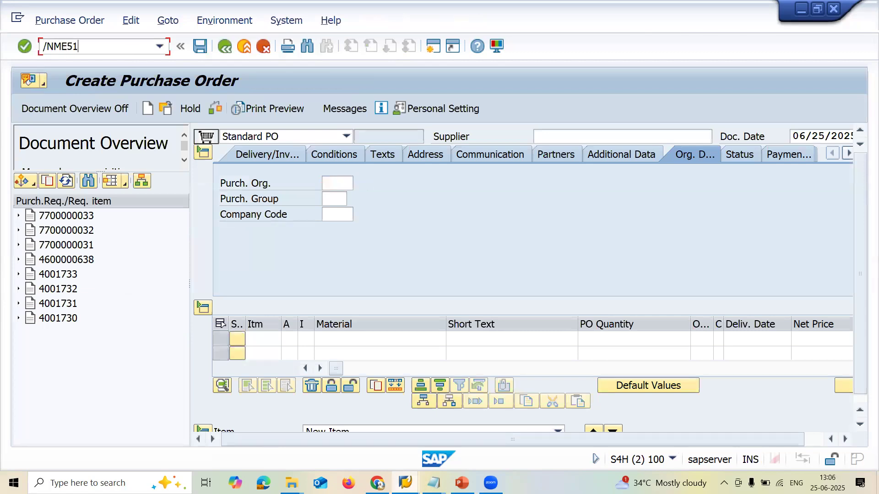
key(Return)
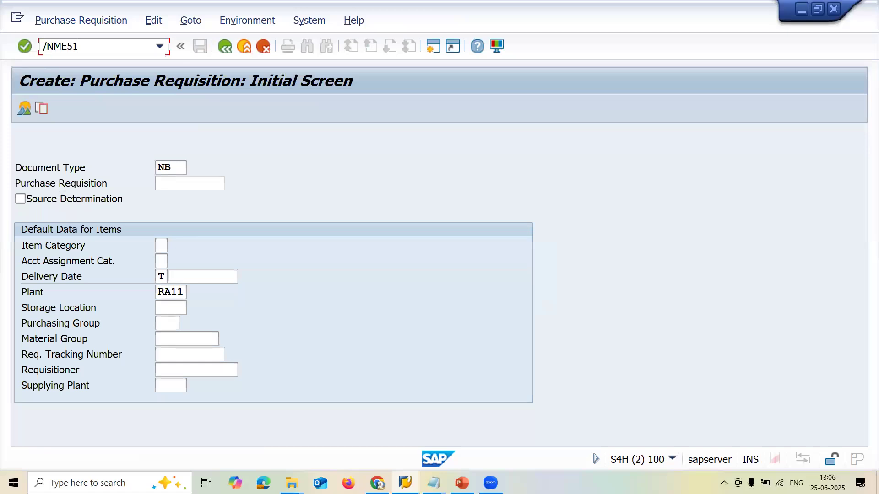
key(Return)
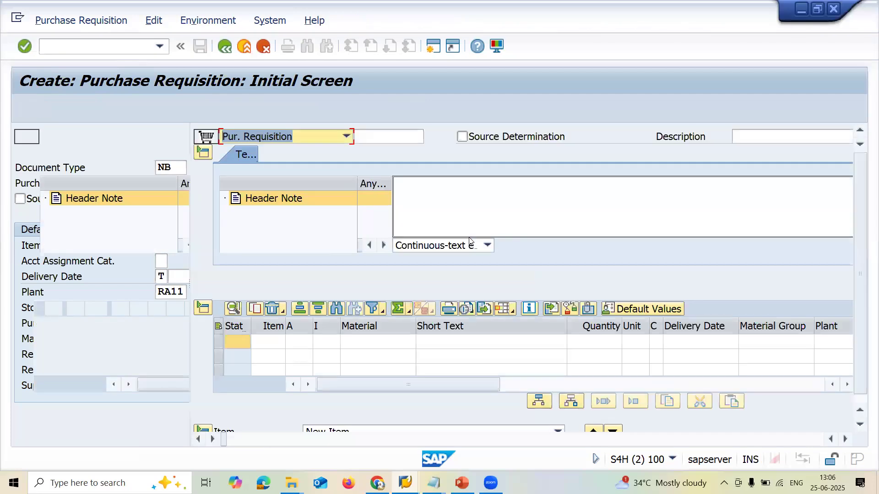
Enter material 600000431, quantity 10, plant SE10 and purchasing group 001 for the item
click(367, 346)
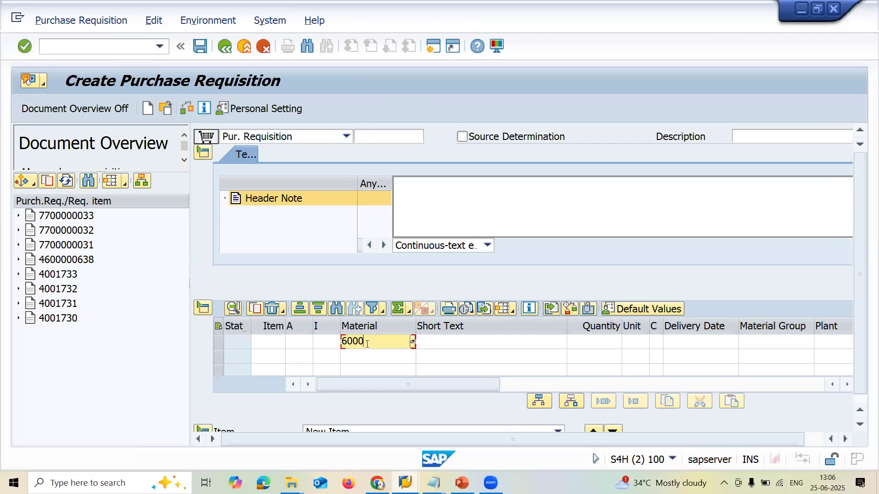
key(Return)
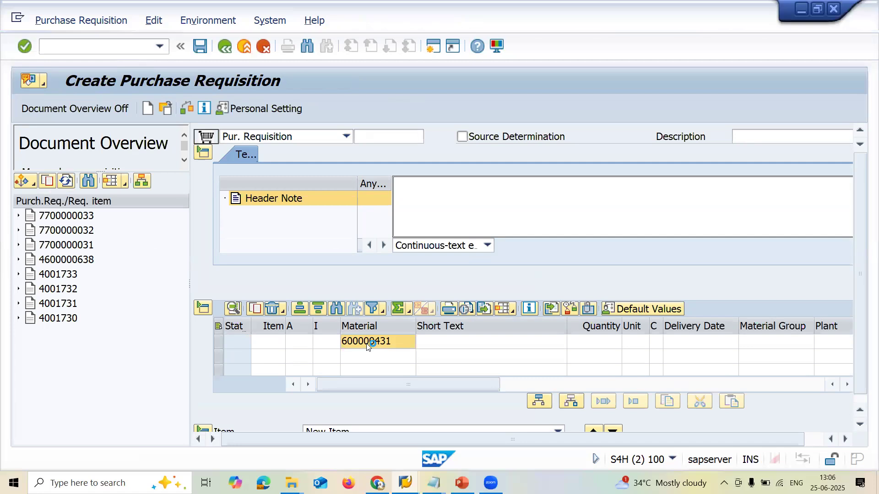
text(10)
key(Return)
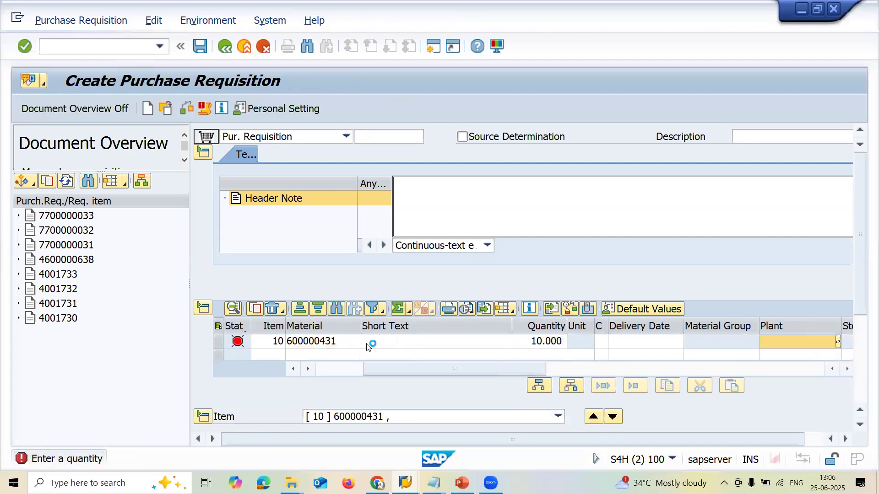
text(SE10)
key(Return)
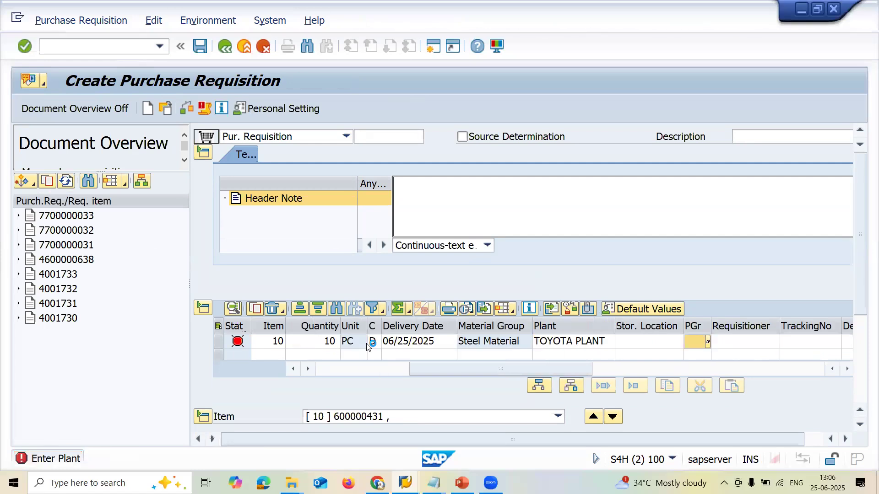
text(001)
key(Return)
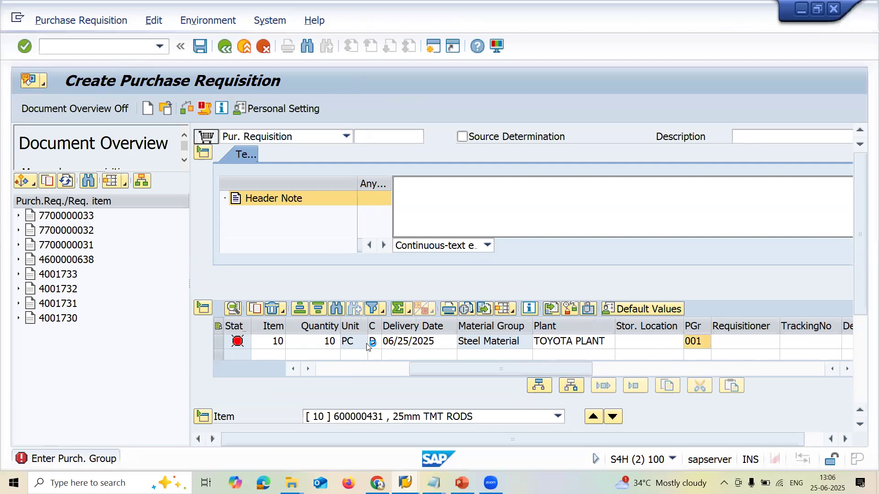
key(Return)
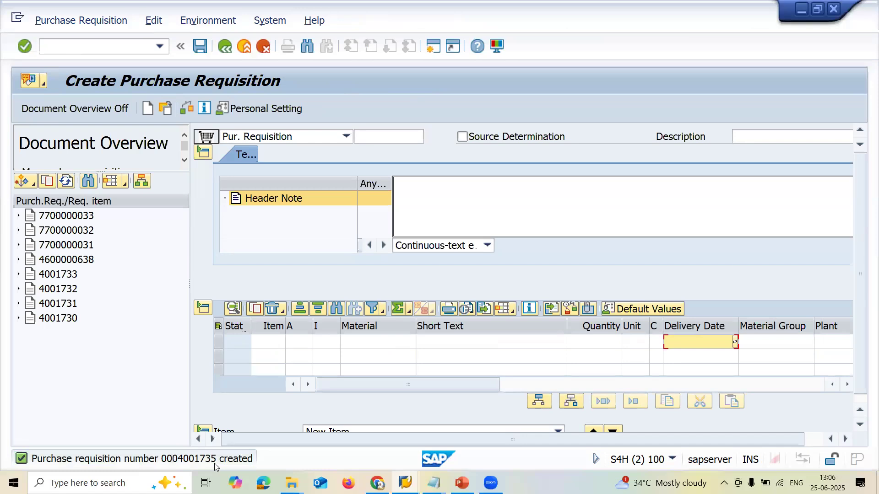
Open purchase order creation and adopt requisition 4001735 into it
click(115, 46)
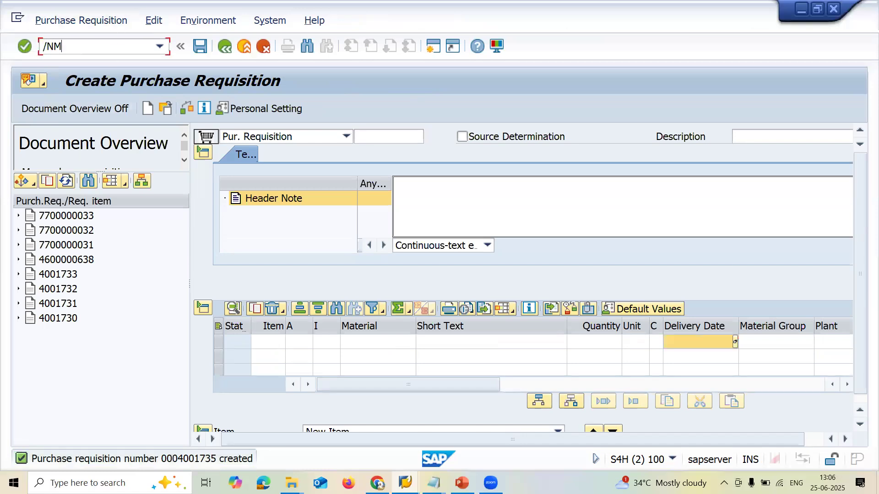
key(Return)
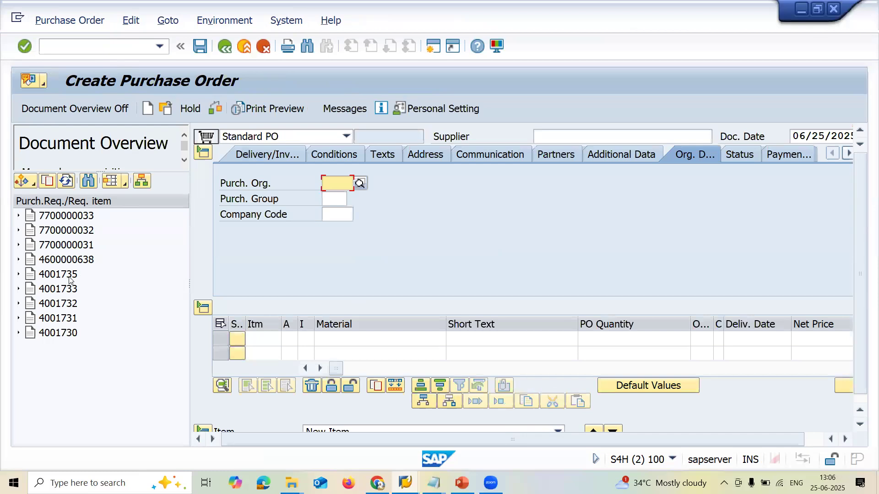
click(58, 275)
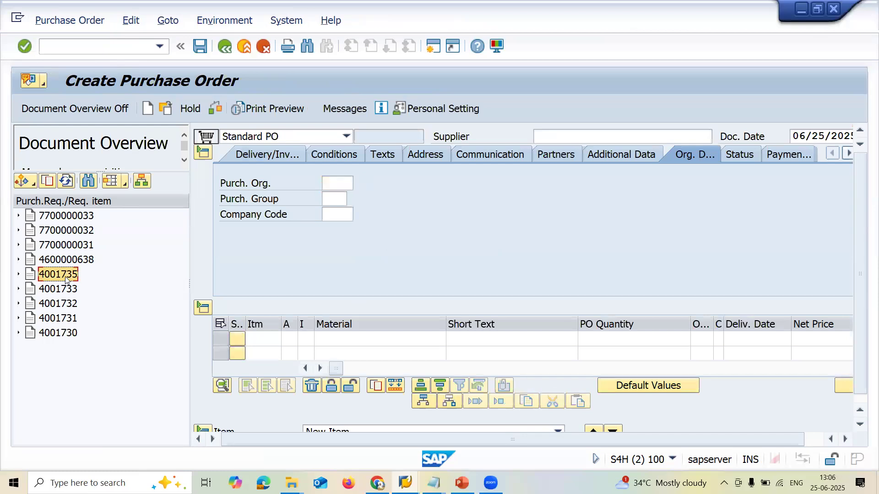
click(53, 183)
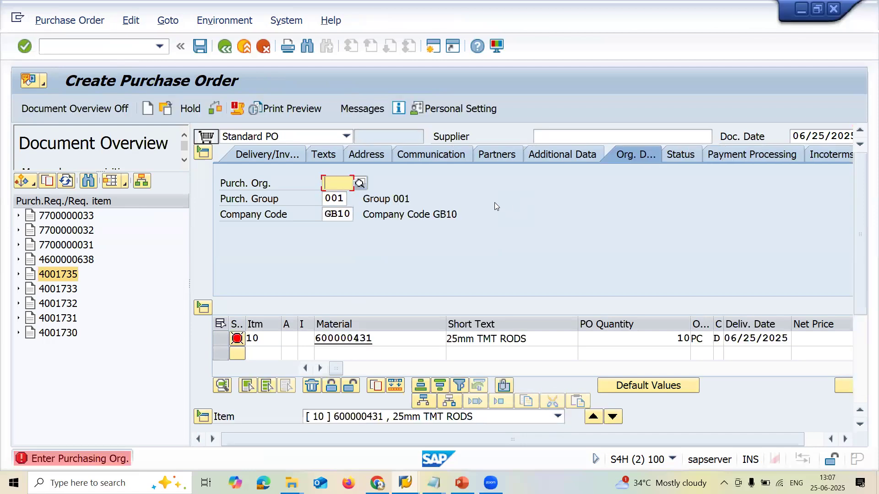
Set purchasing organization SE10 and the recently used supplier, then save the purchase order
key(BackSpace)
key(Down)
key(Return)
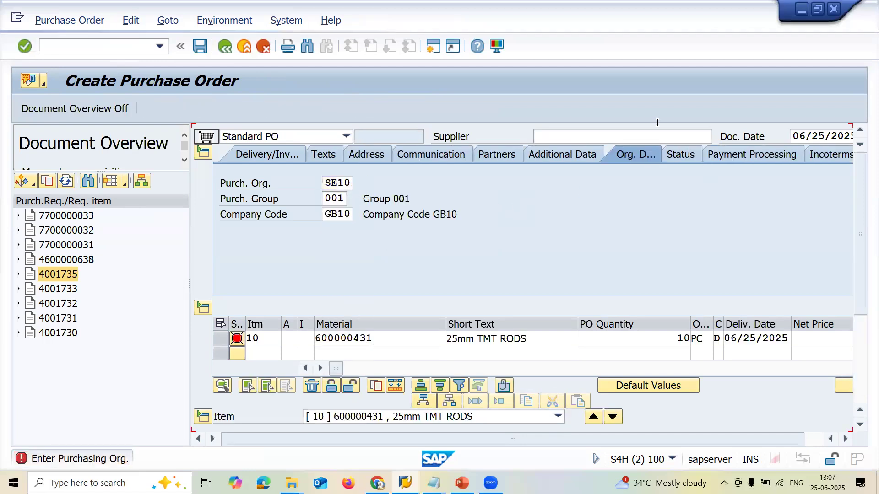
click(651, 132)
key(Down)
key(Return)
key(Return)
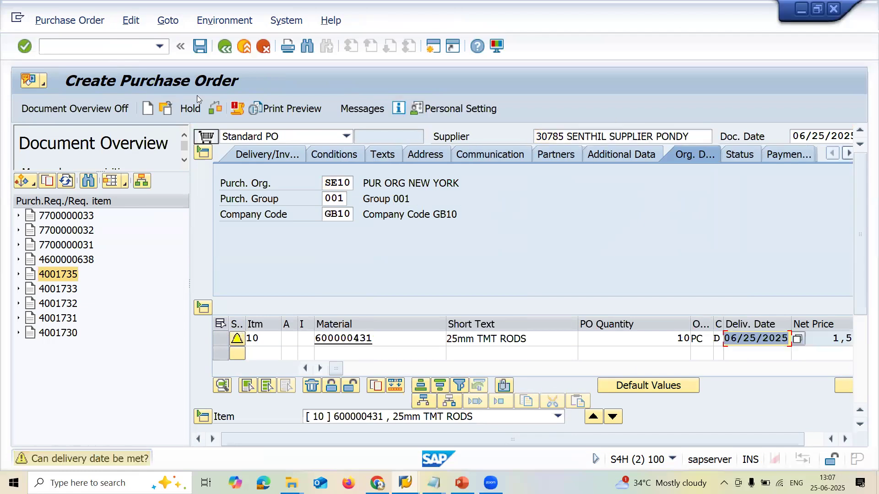
click(200, 47)
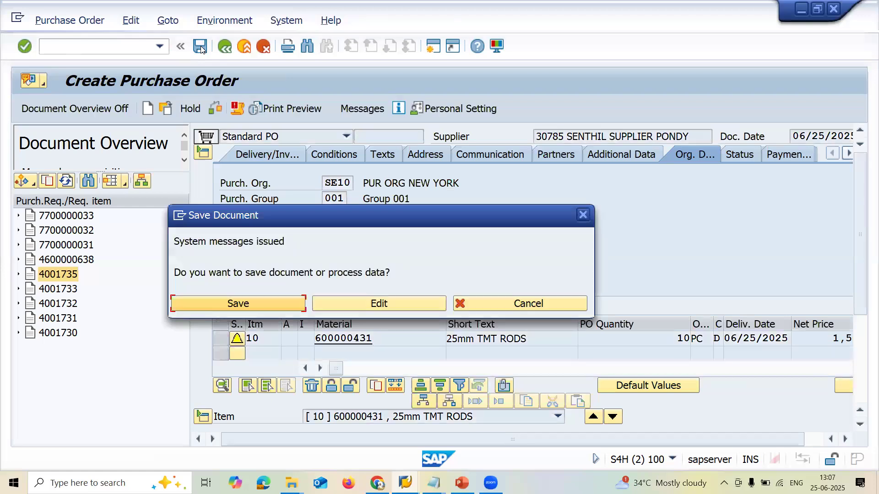
click(217, 303)
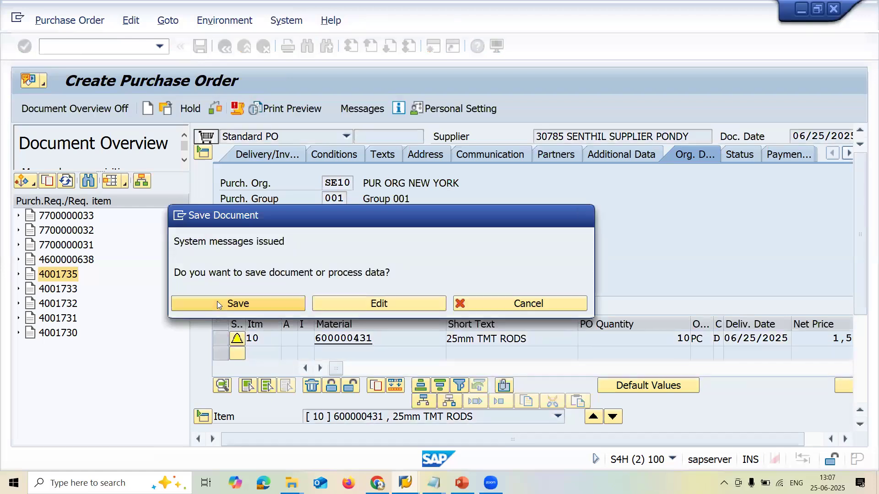